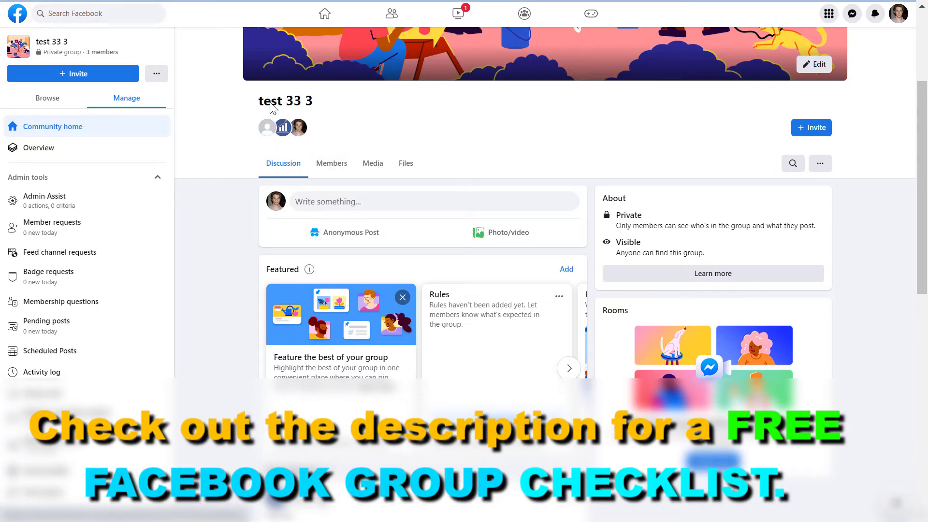
Show the test 33 3 group's members and open the ROI Hacks page's options
left_click(332, 165)
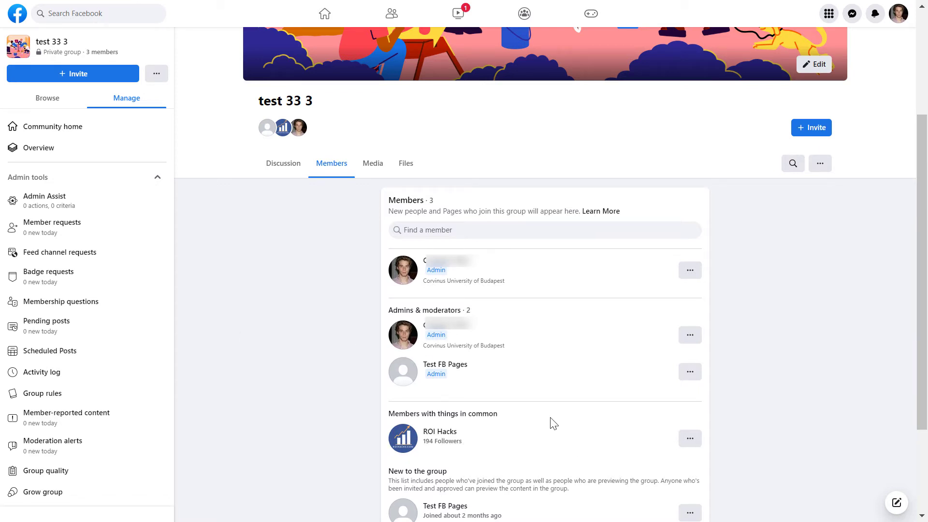
left_click(690, 439)
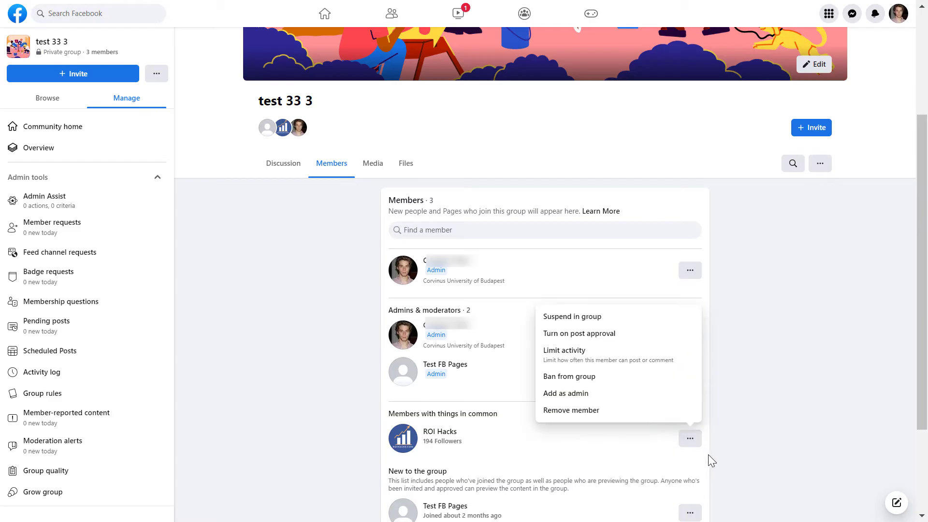
Send ROI Hacks an invitation to be a group admin via Add as admin
left_click(596, 395)
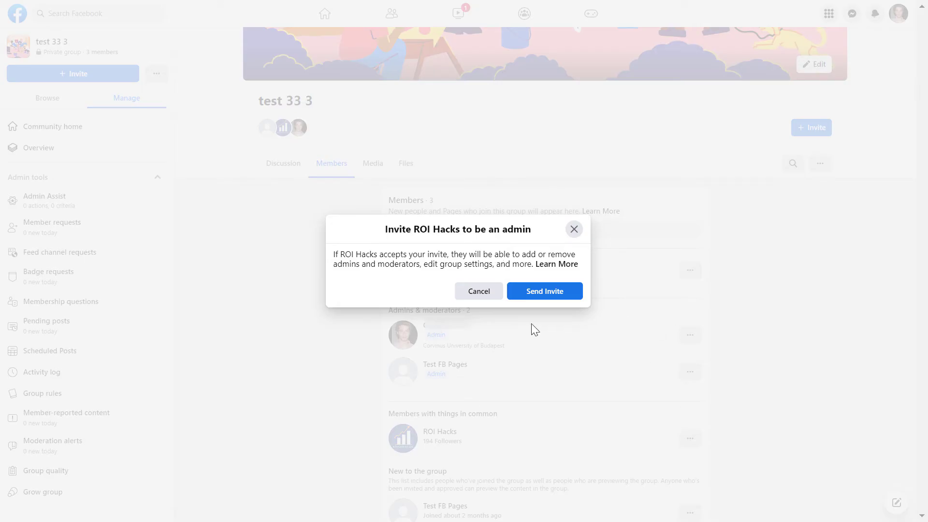
left_click(558, 299)
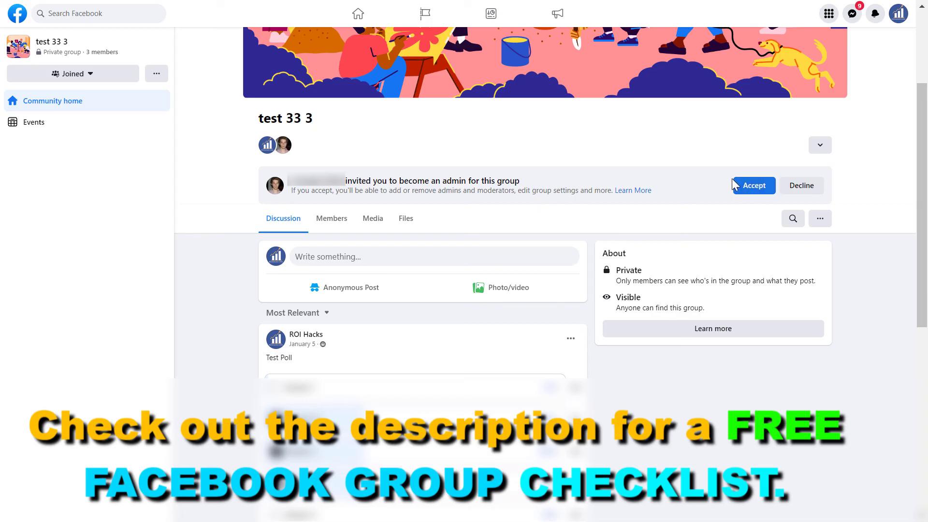
Accept the group admin invitation from the ROI Hacks page's view
left_click(755, 189)
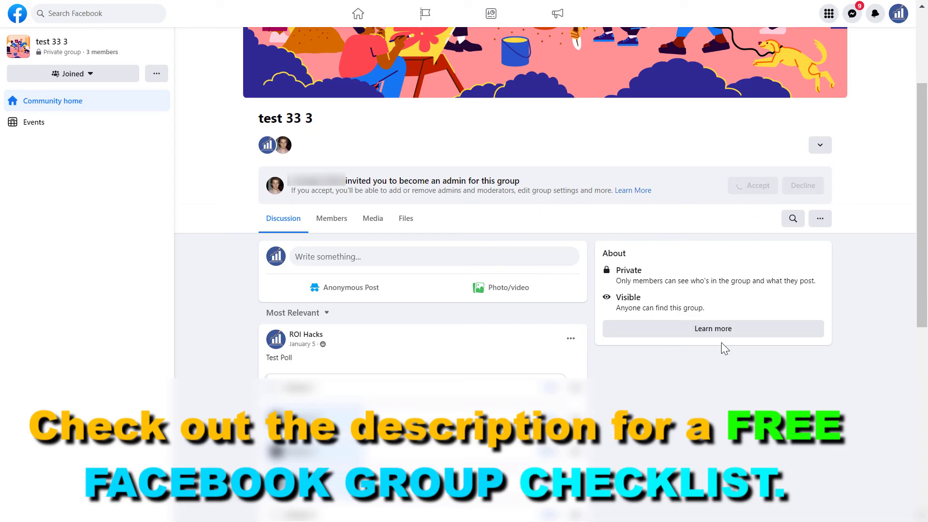